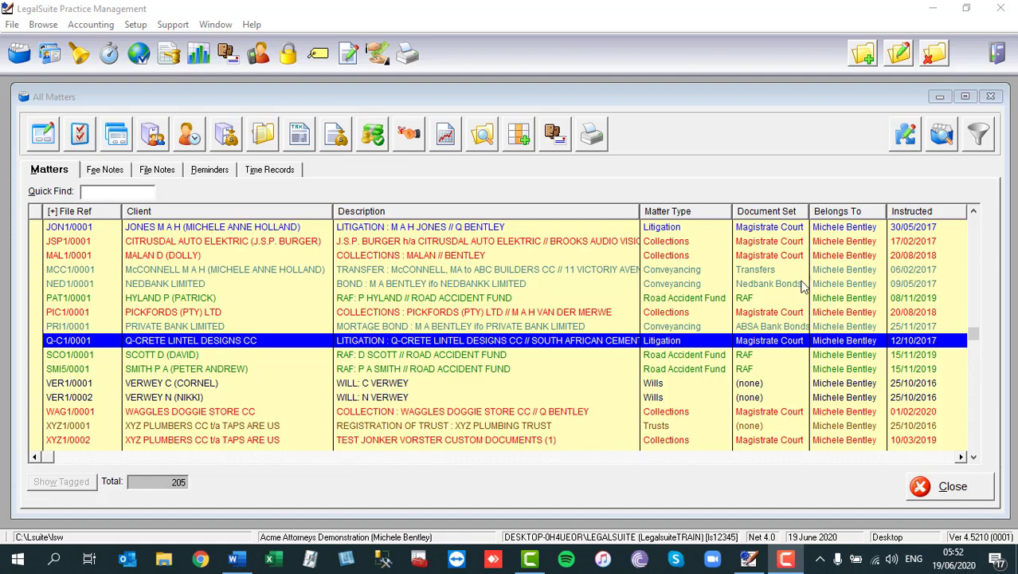
- Open the fee notes and filter them to the chosen employee across all matters
click(102, 171)
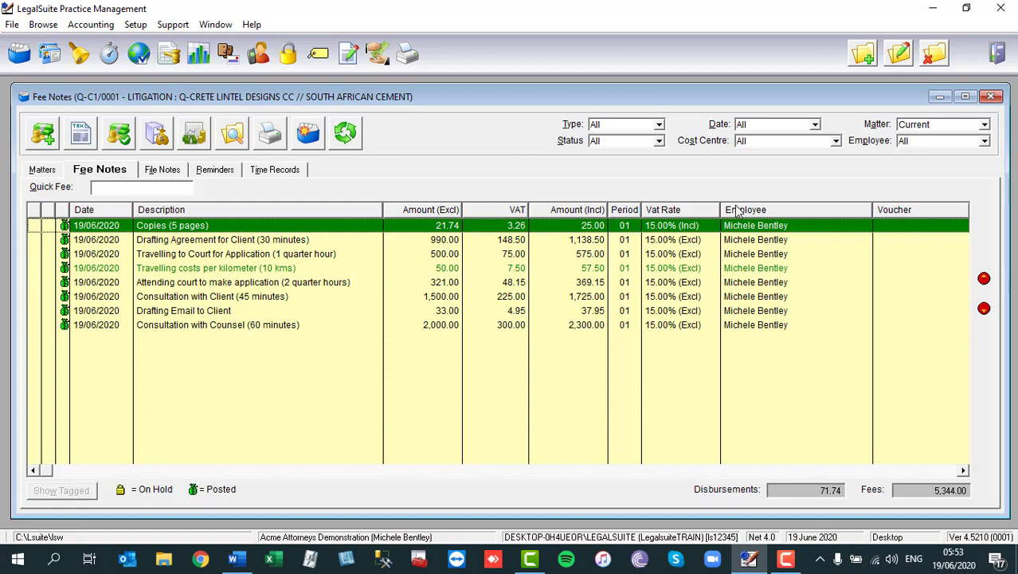
click(985, 141)
click(926, 190)
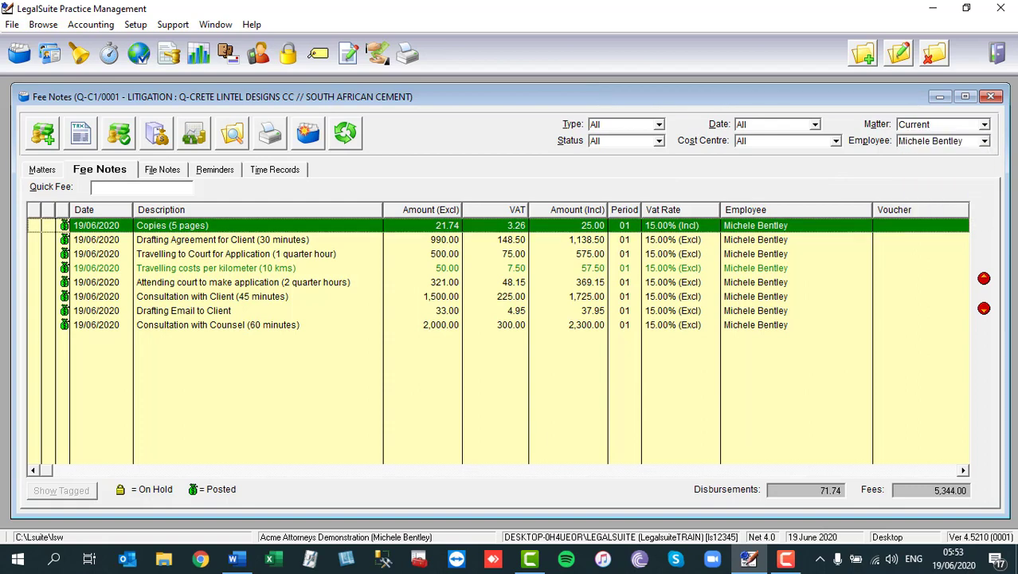
click(935, 127)
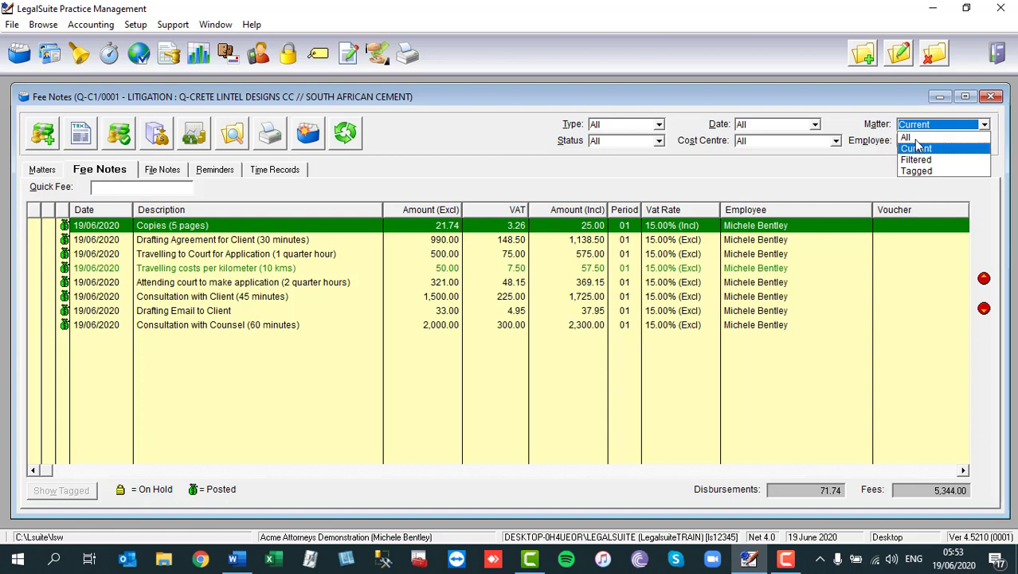
click(913, 138)
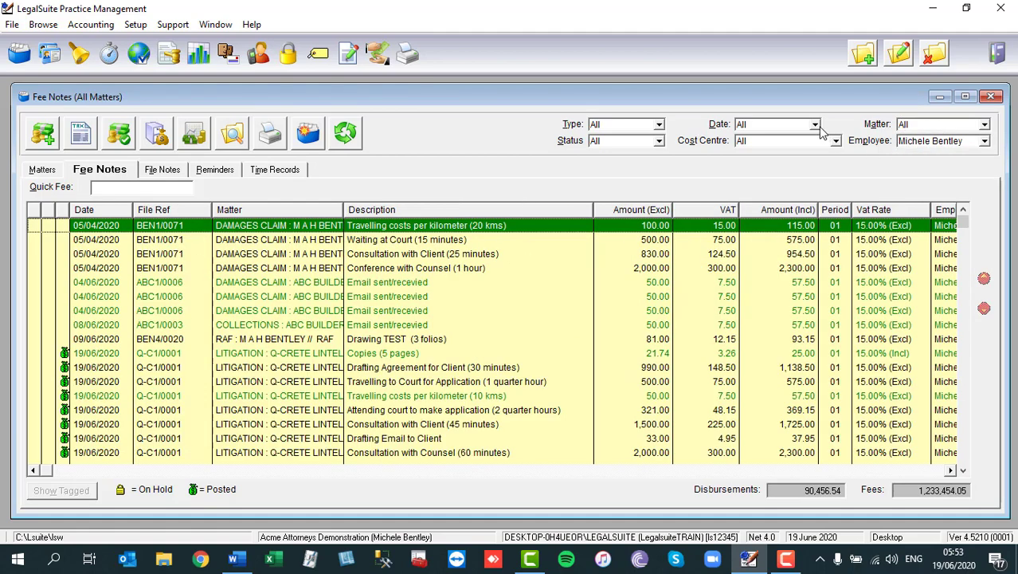
- Limit the fee notes to a custom date range from 01/07/2019 to 19/06/2020
click(815, 126)
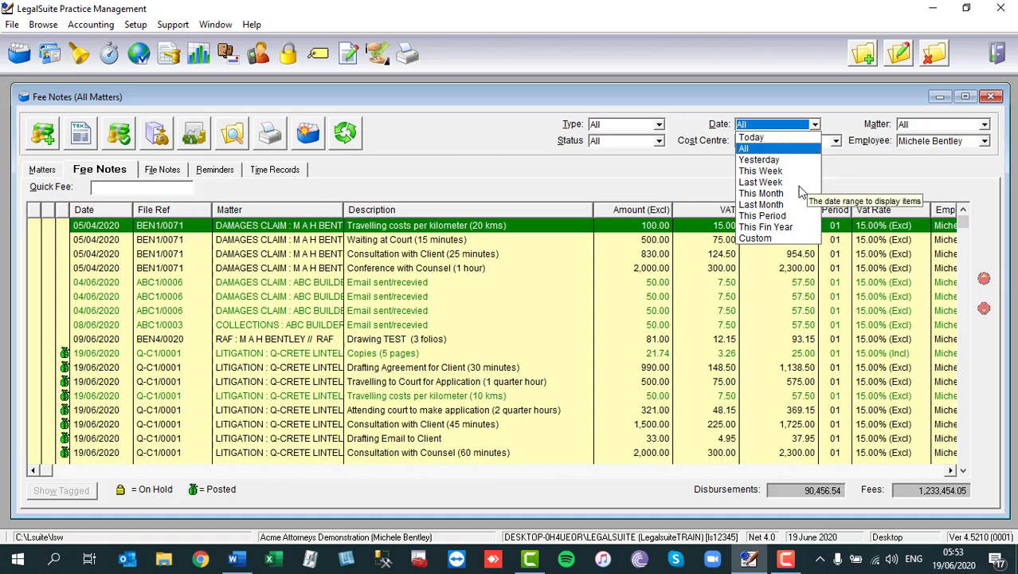
click(757, 239)
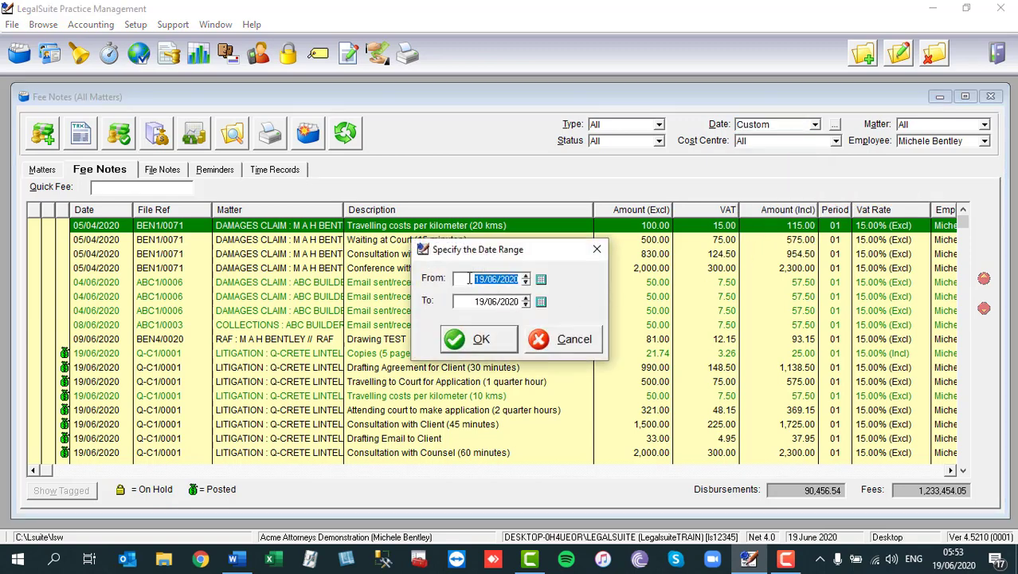
text(01072019)
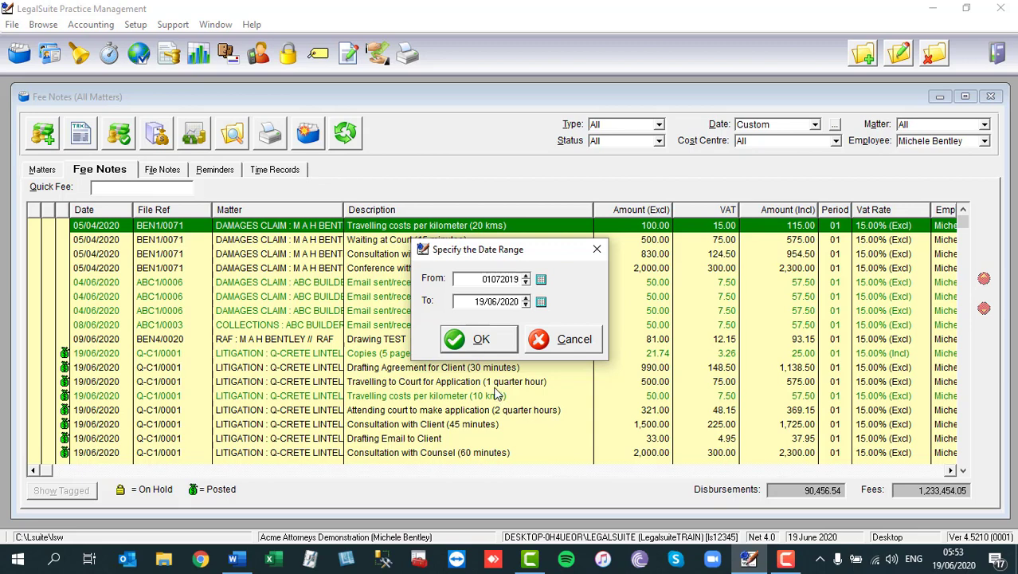
click(480, 341)
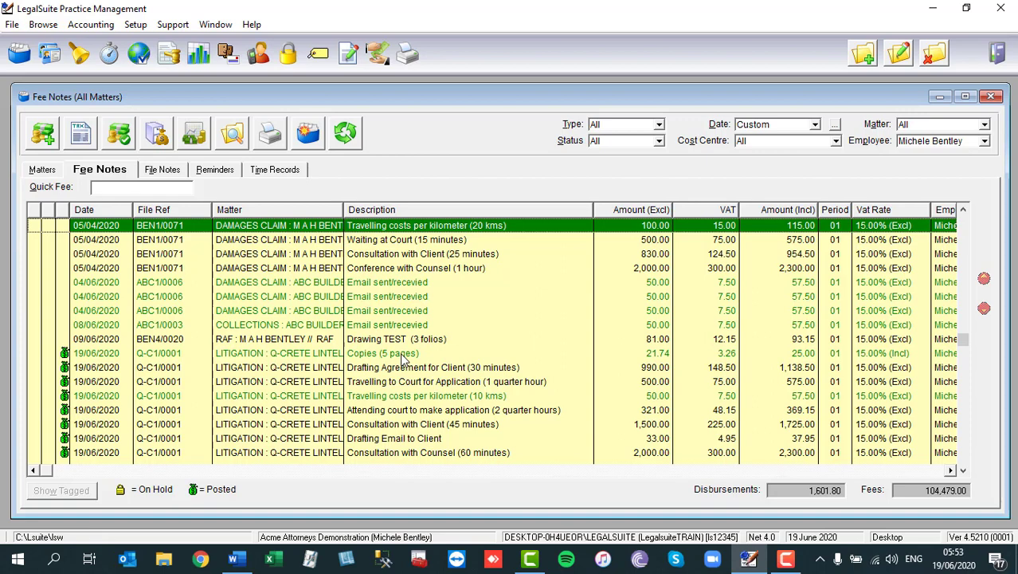
- Start an Excel fee note report with columns Date, Matter File Ref, Matter Description, Amount (Ex VAT), VAT Amount and Amount (Incl VAT), in that order
click(271, 141)
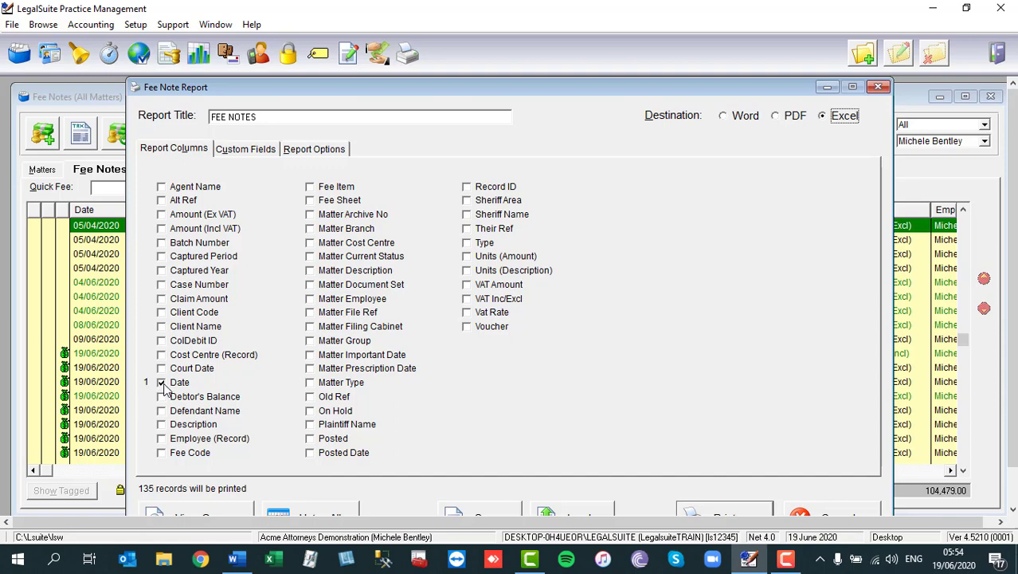
click(312, 315)
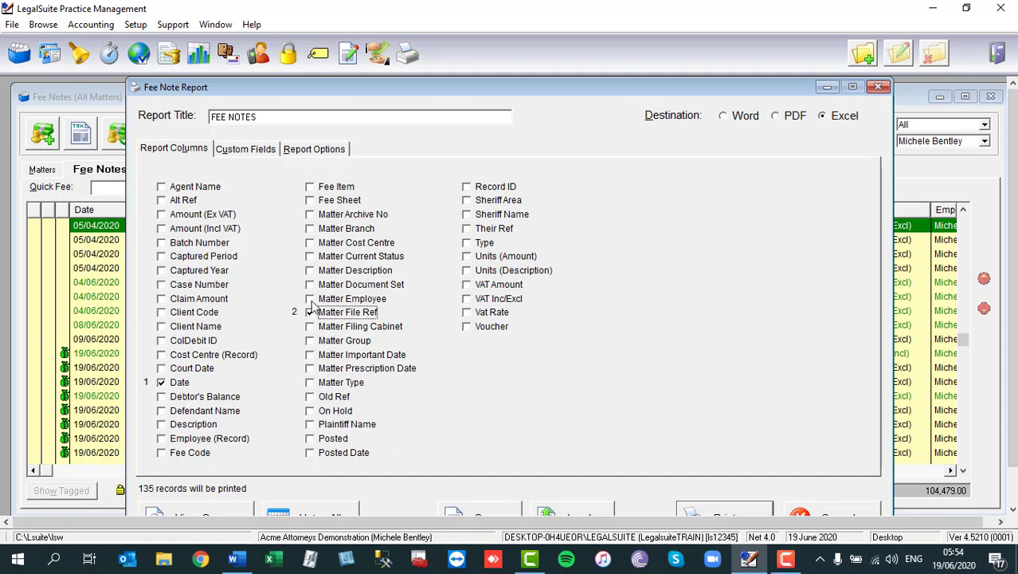
click(314, 272)
click(314, 271)
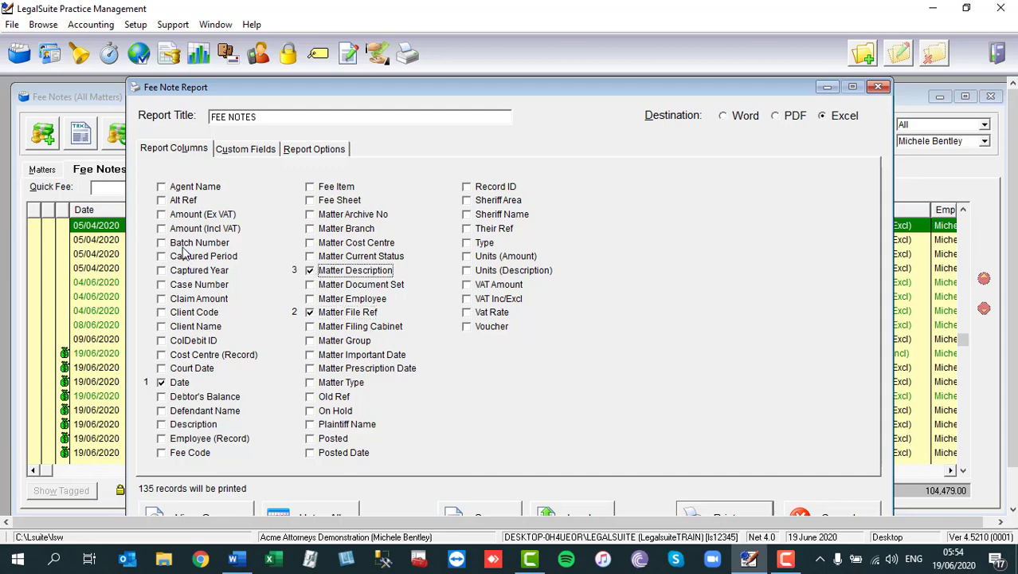
click(162, 215)
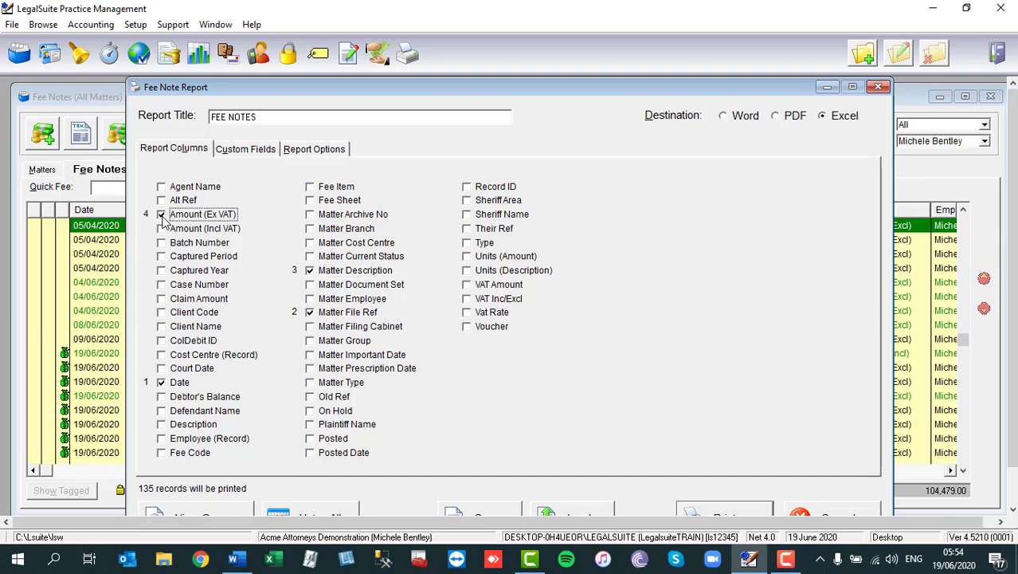
click(475, 286)
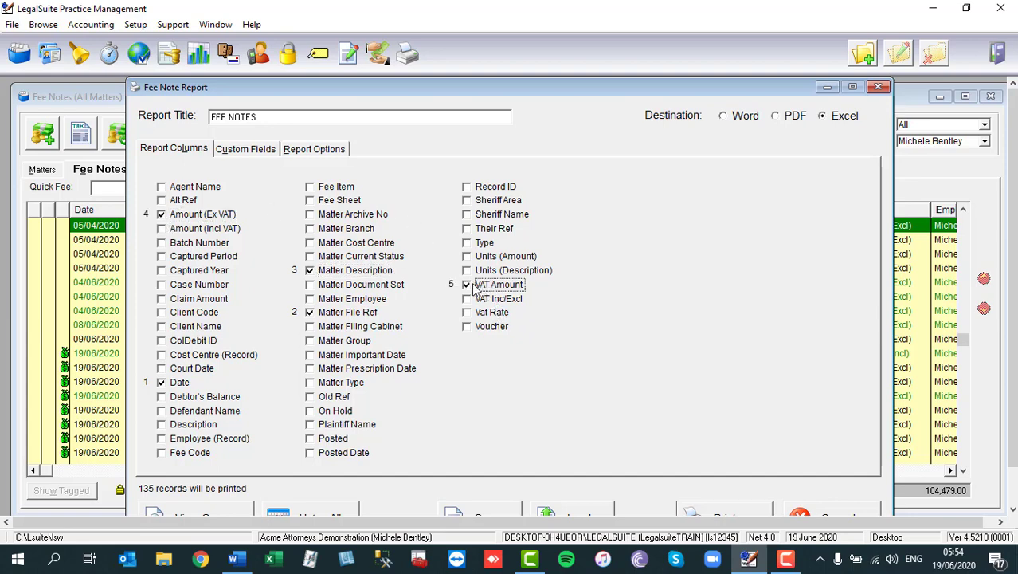
click(164, 230)
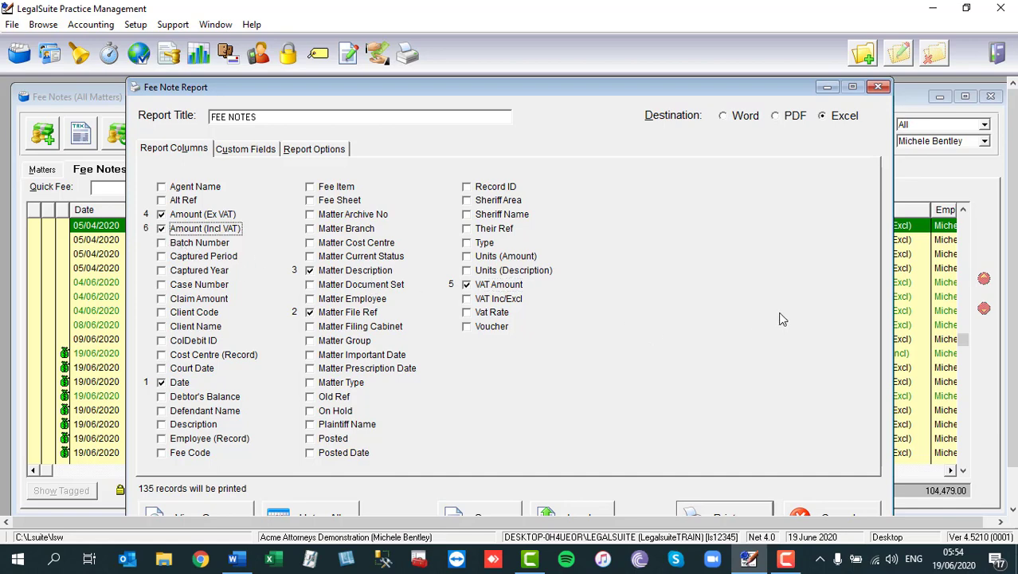
- Title the report "FEE NOTES REPORT (01/07/2019 - 19/06/2020)" and output it to Excel
click(271, 116)
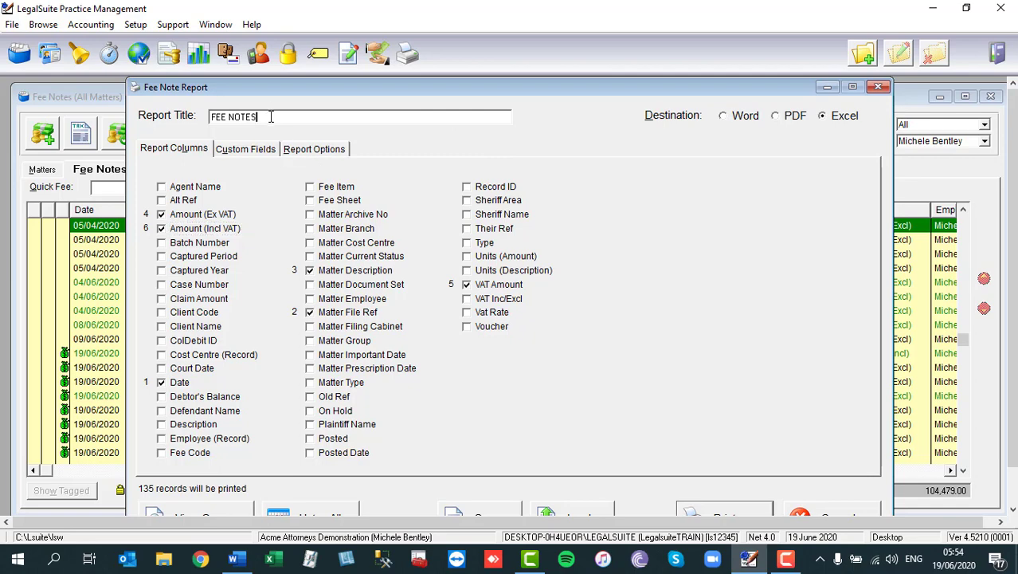
text(REPORT (01/07/2019 -)
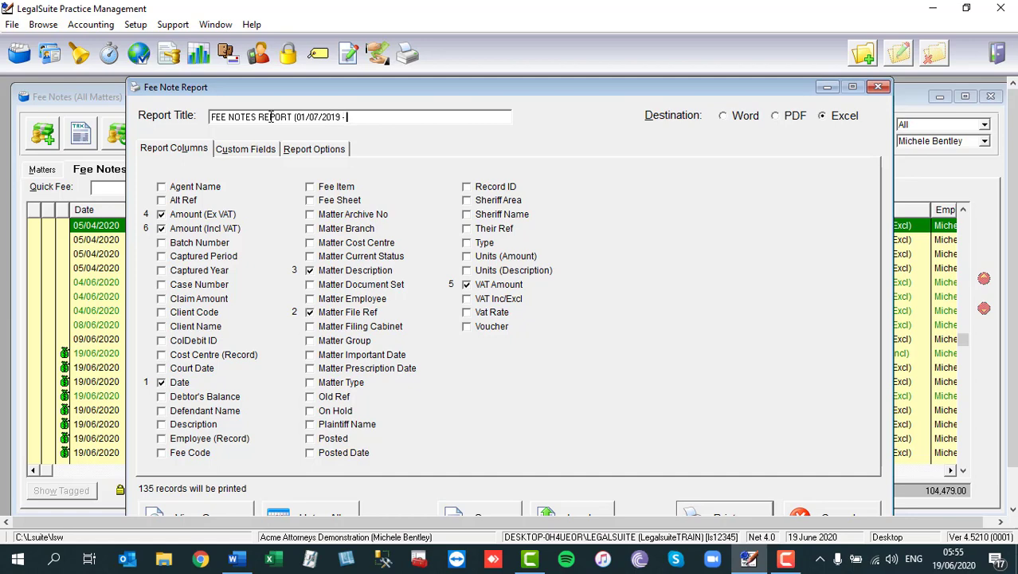
text( 19/06/2020))
drag(548, 85, 548, 77)
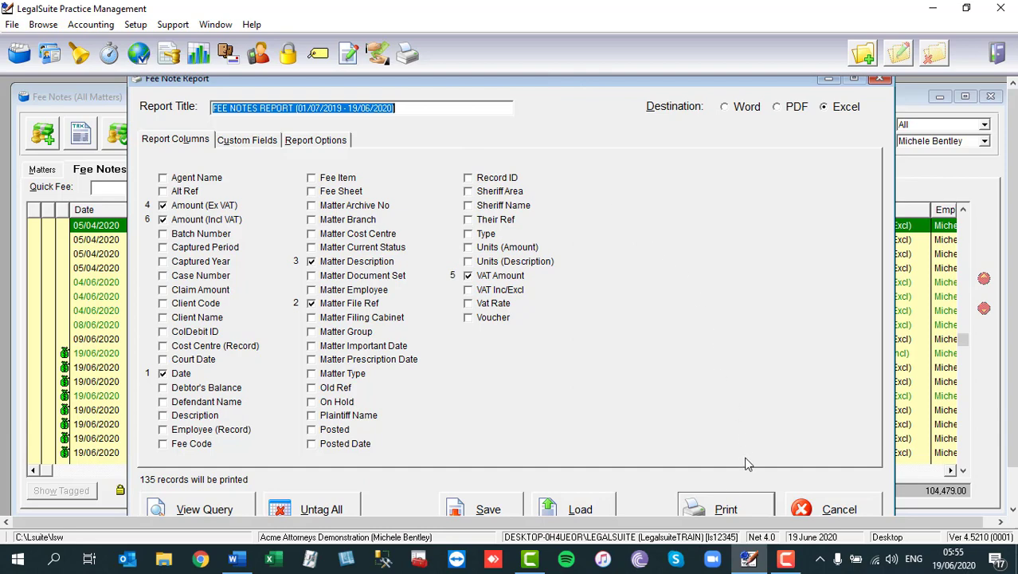
click(725, 508)
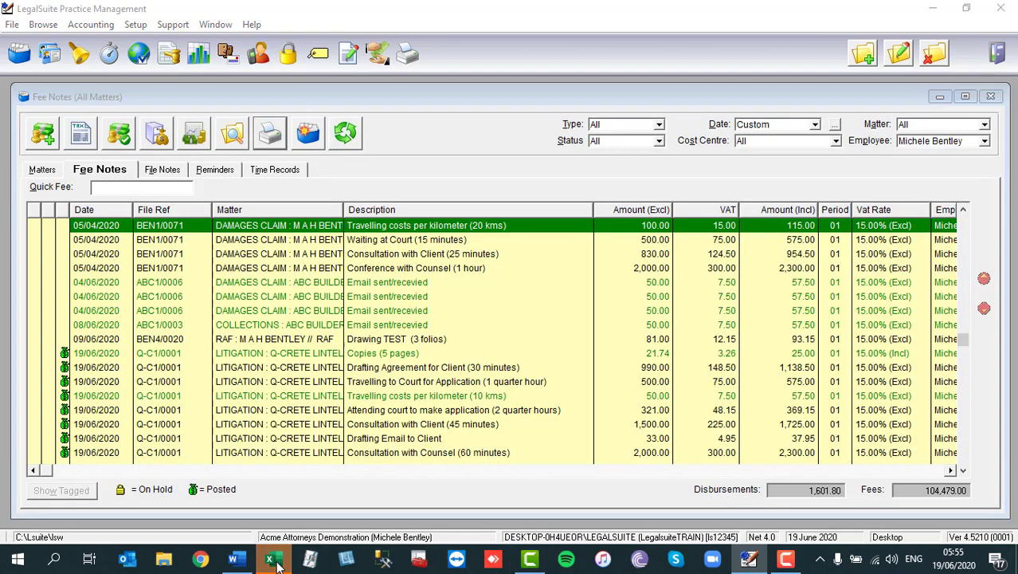
- Maximise the exported report in Excel and widen the Date and Matter File Ref columns
click(956, 99)
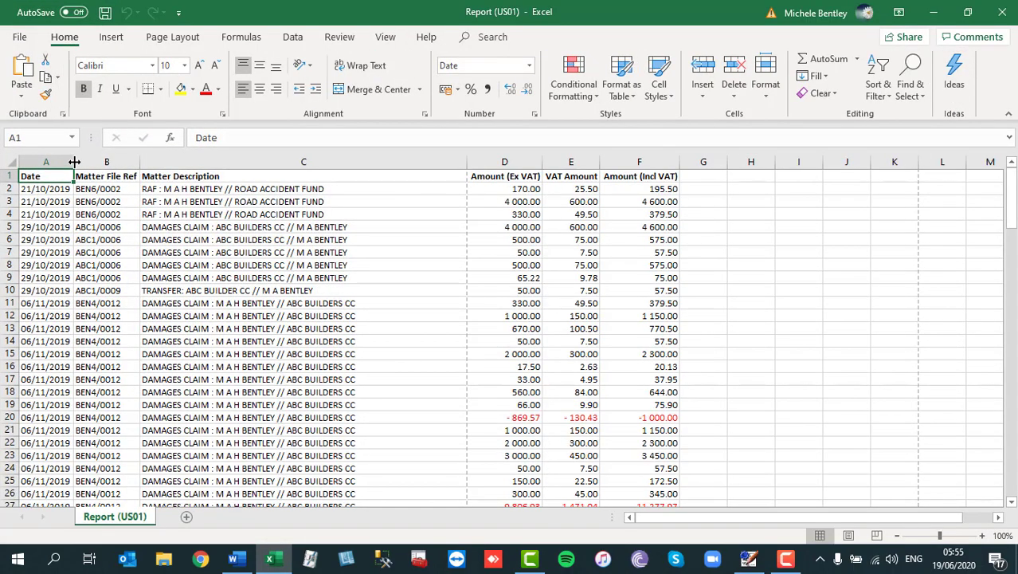
drag(74, 161, 90, 162)
drag(156, 161, 184, 161)
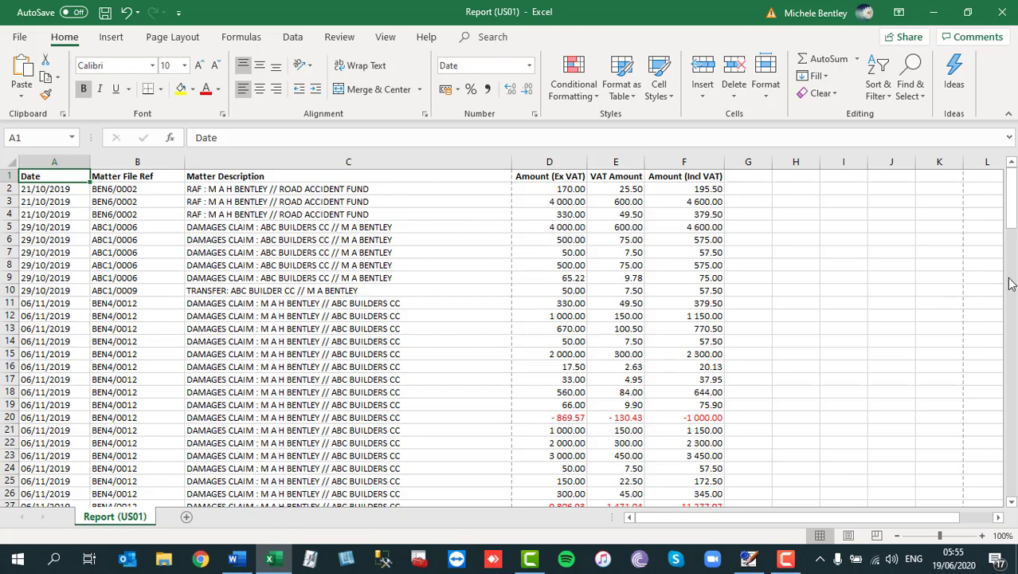
- Check the totals of the three amount columns at the end of the report, and close the workbook without saving
drag(1011, 223, 1012, 449)
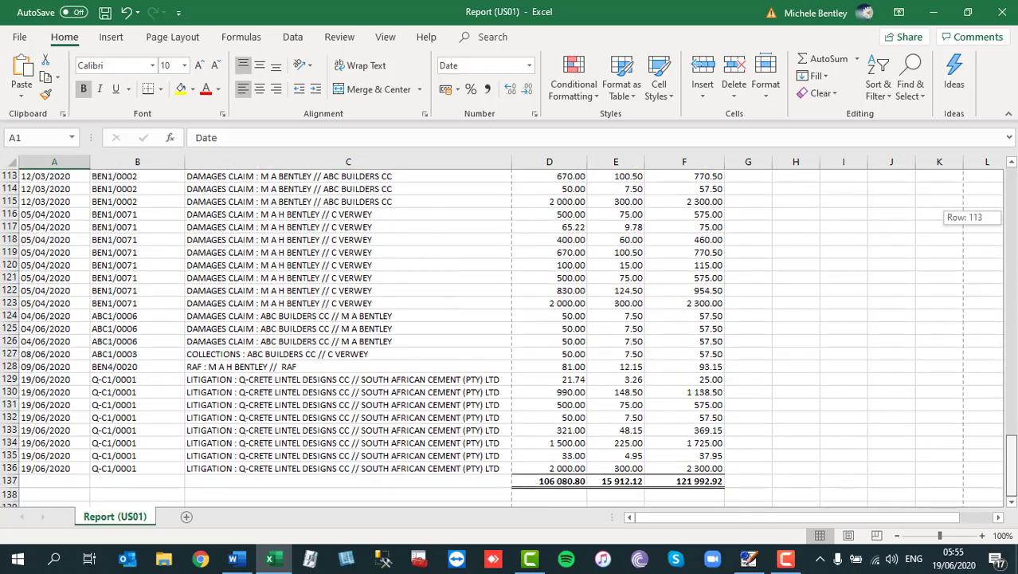
click(556, 482)
click(615, 482)
click(705, 484)
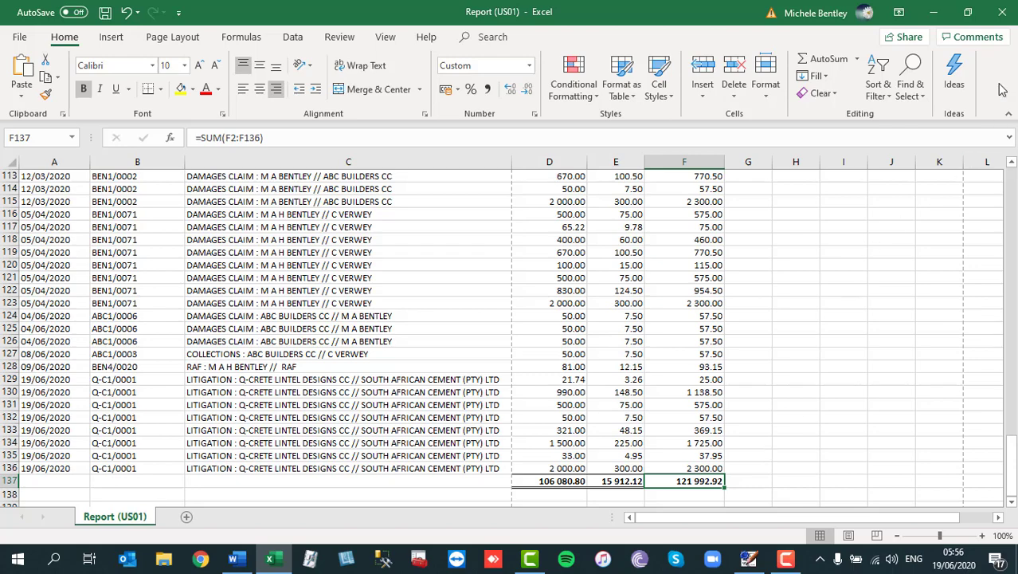
click(1002, 12)
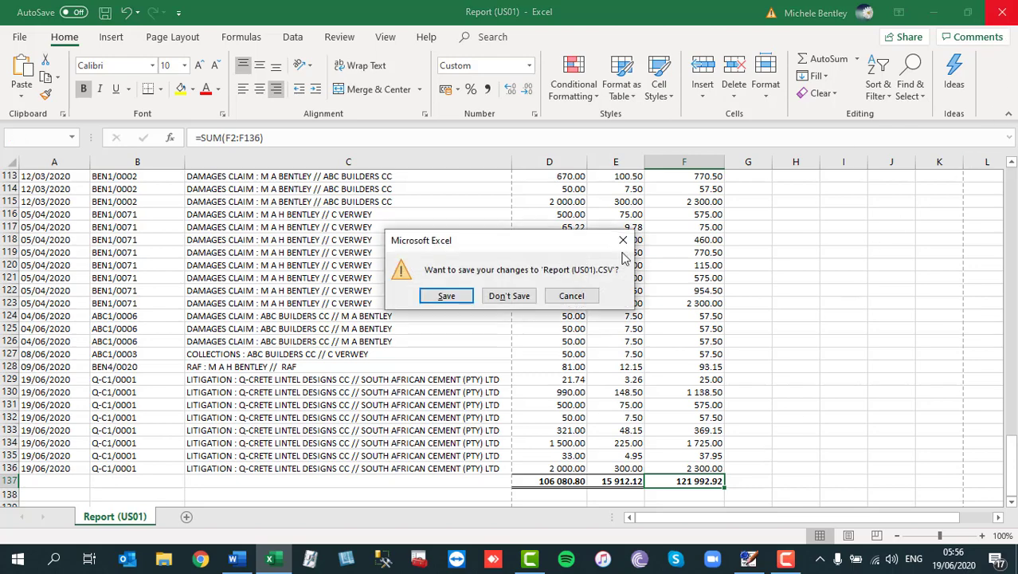
click(509, 296)
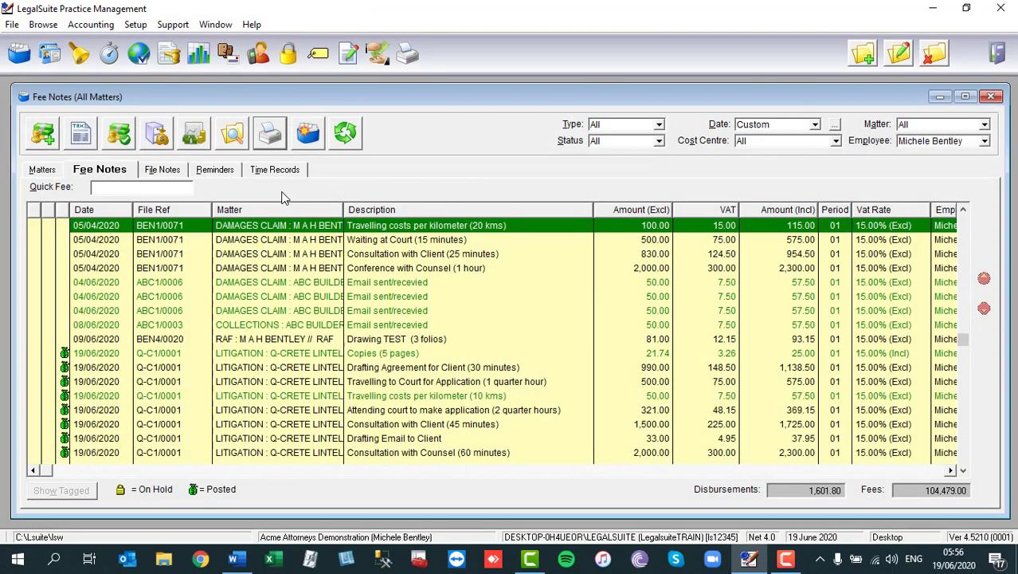
- Reopen the fee note report settings and remove the VAT Amount, Amount (Incl VAT) and Amount (Ex VAT) columns
click(283, 139)
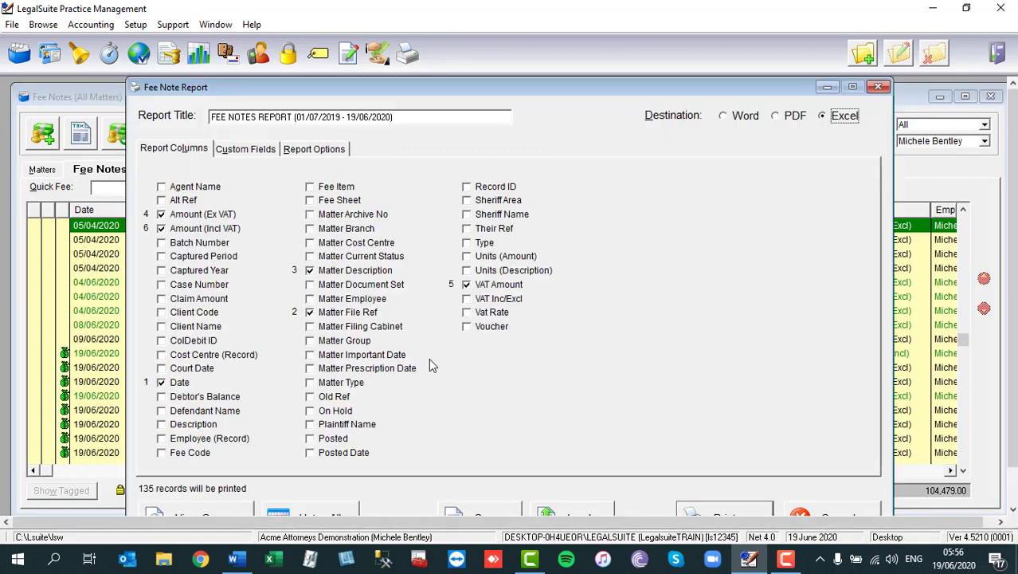
click(466, 285)
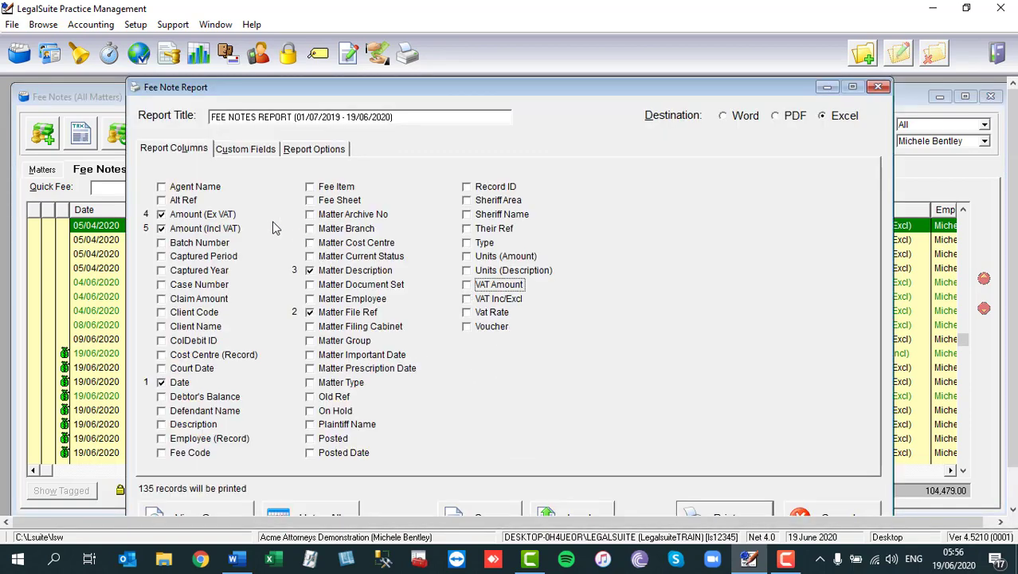
click(161, 229)
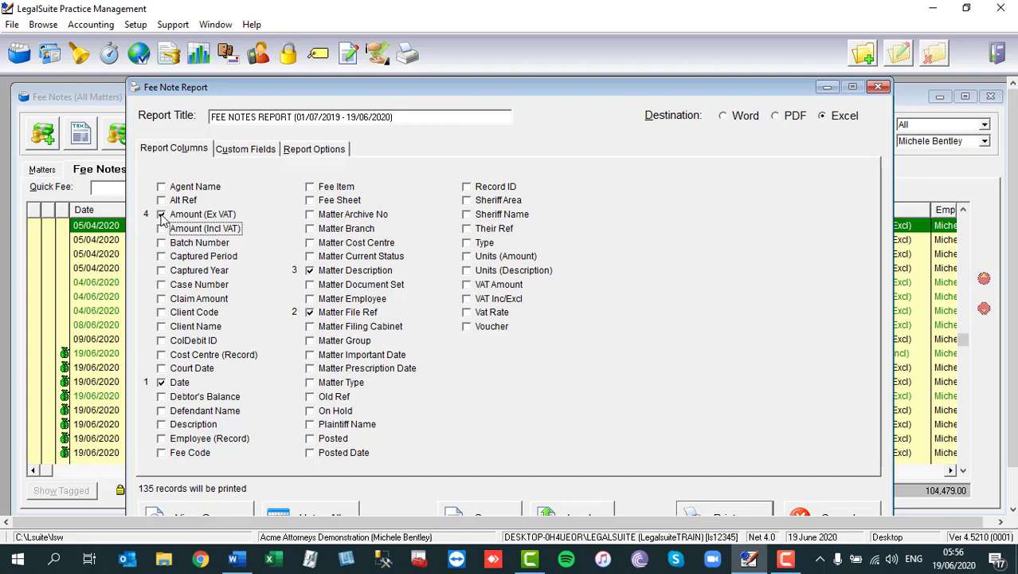
click(162, 215)
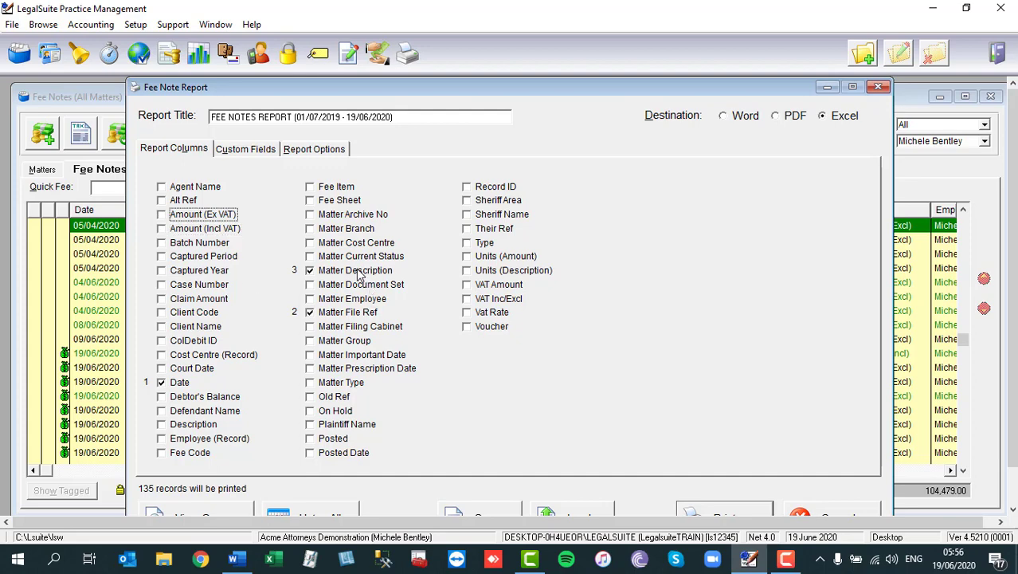
- Add Description, Amount (Ex VAT), VAT Amount and Amount (Incl VAT) to the report as columns four to seven
click(162, 424)
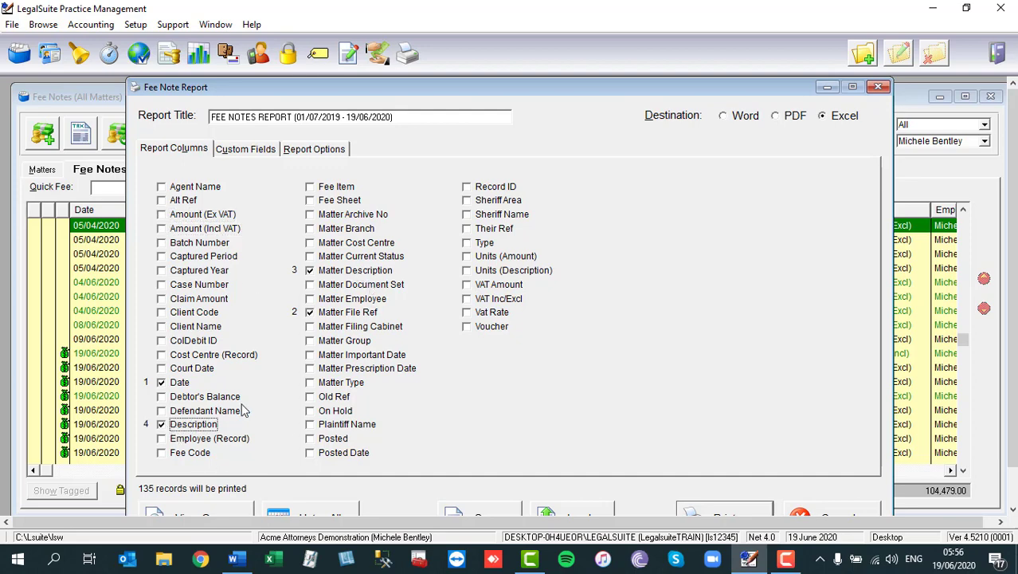
click(174, 221)
click(496, 289)
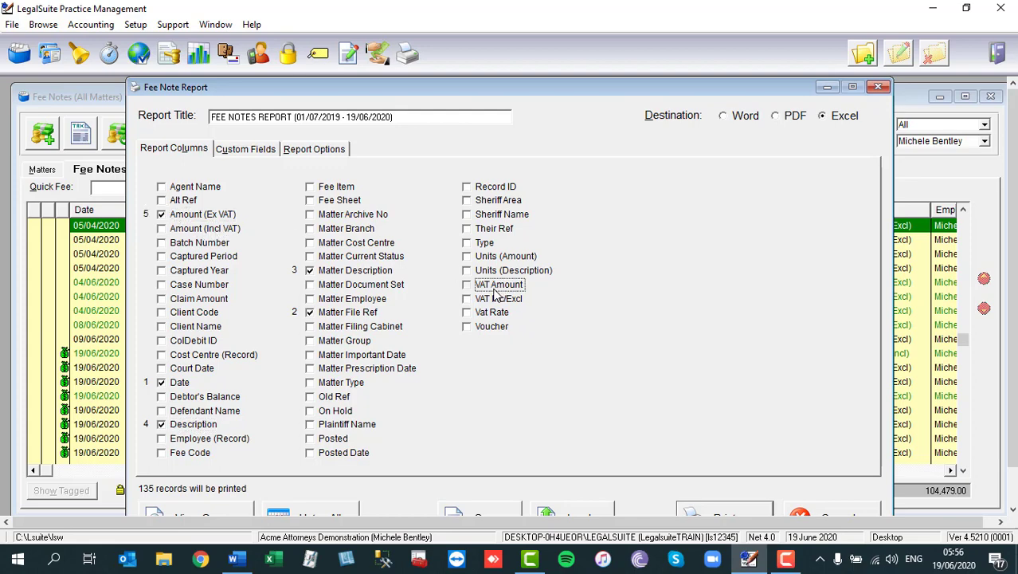
click(192, 231)
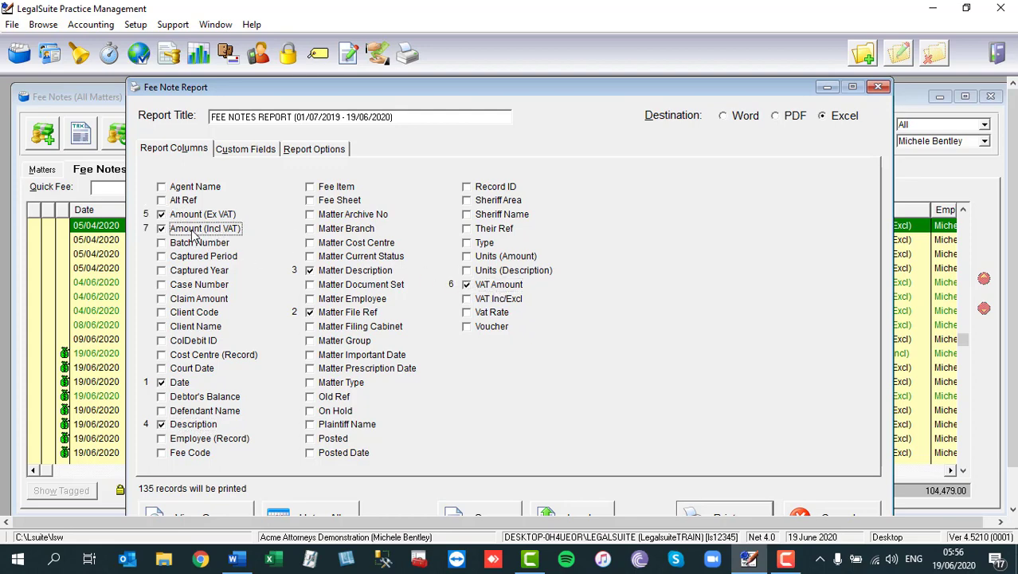
- Output the revised fee note report to Excel and maximise its workbook window to view the Description column
click(738, 513)
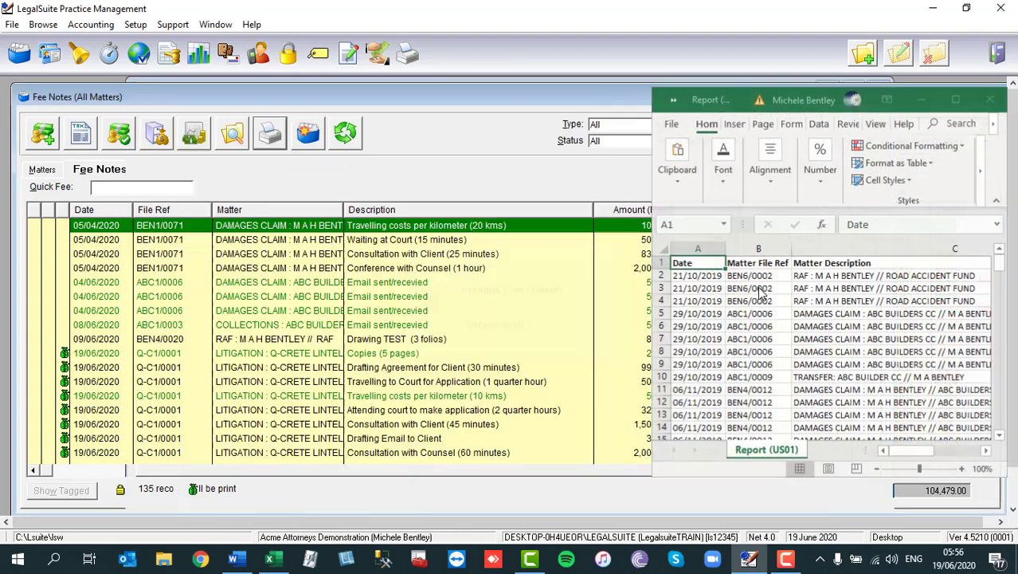
click(273, 560)
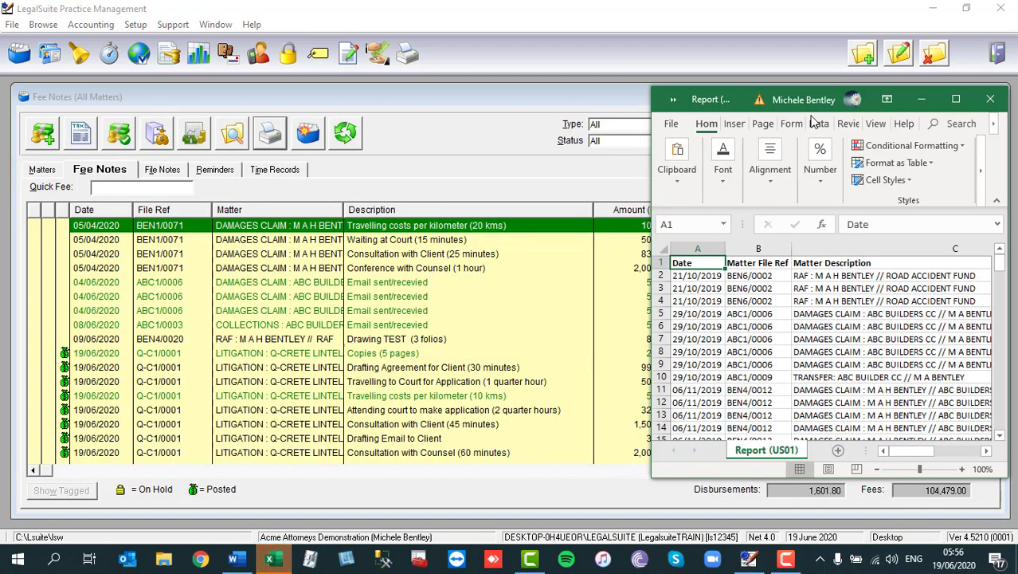
click(950, 110)
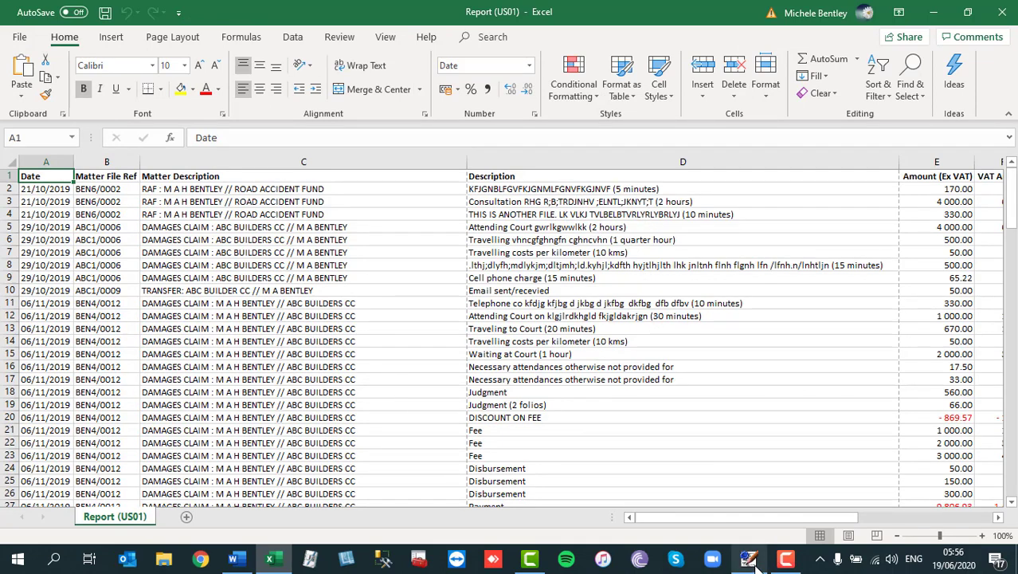
mouse_move(757, 566)
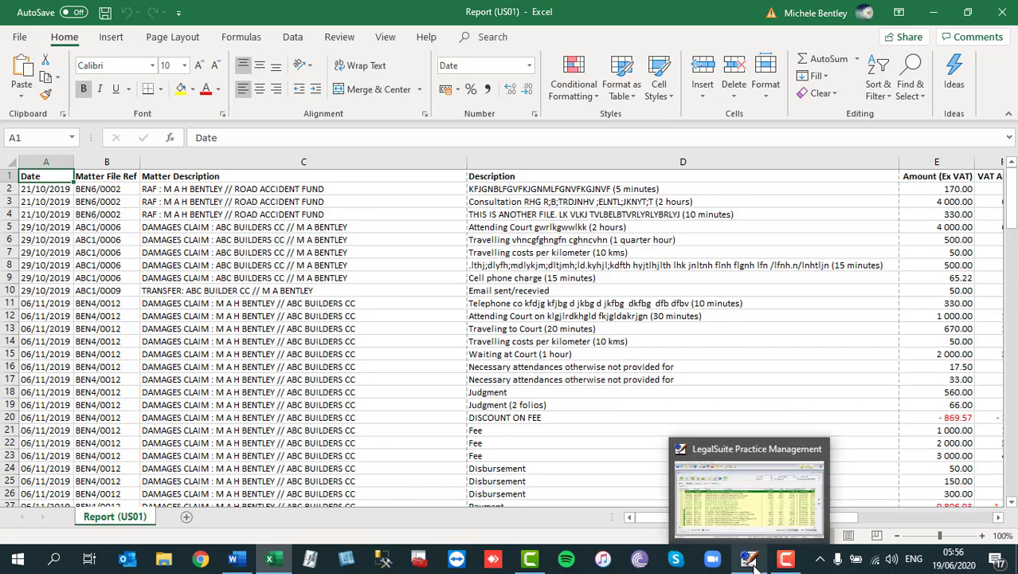